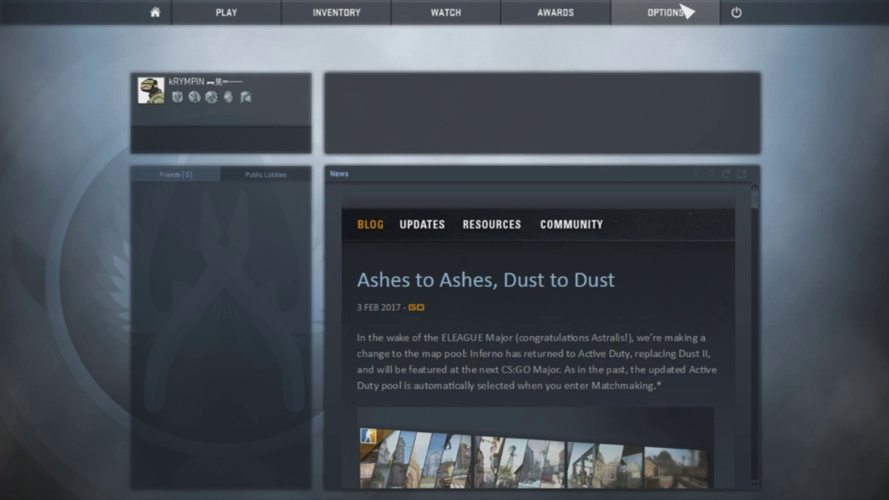
- Open the CS:GO main-menu Options list with Controller, Keyboard / Mouse, Game, Video and Audio Settings
left_click(693, 13)
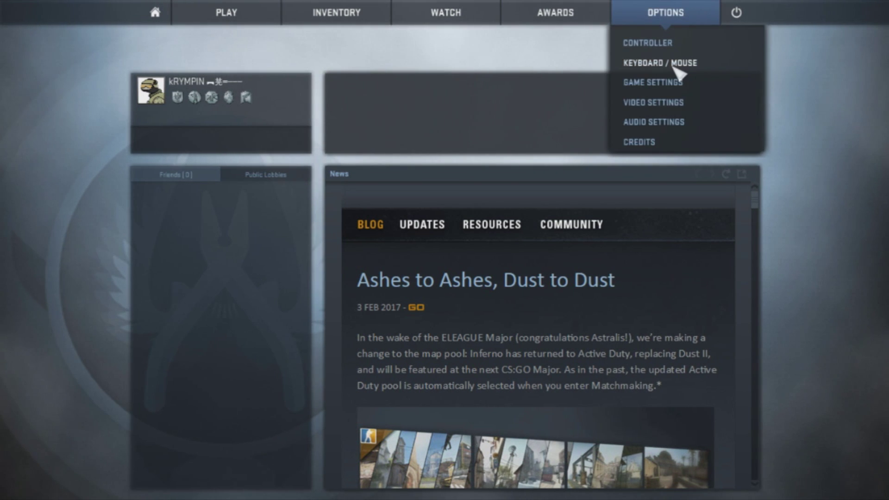
- Open CS:GO Video Settings and confirm Windowed display mode at 1280 x 720 resolution
left_click(671, 103)
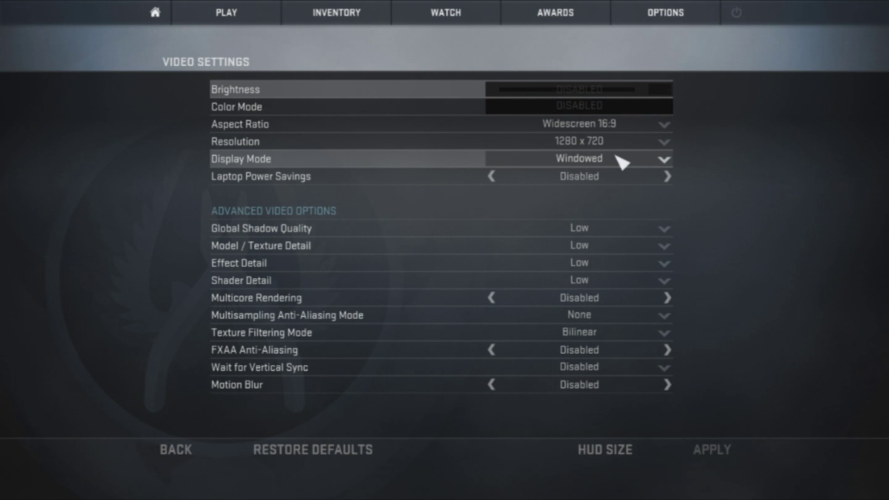
left_click(622, 162)
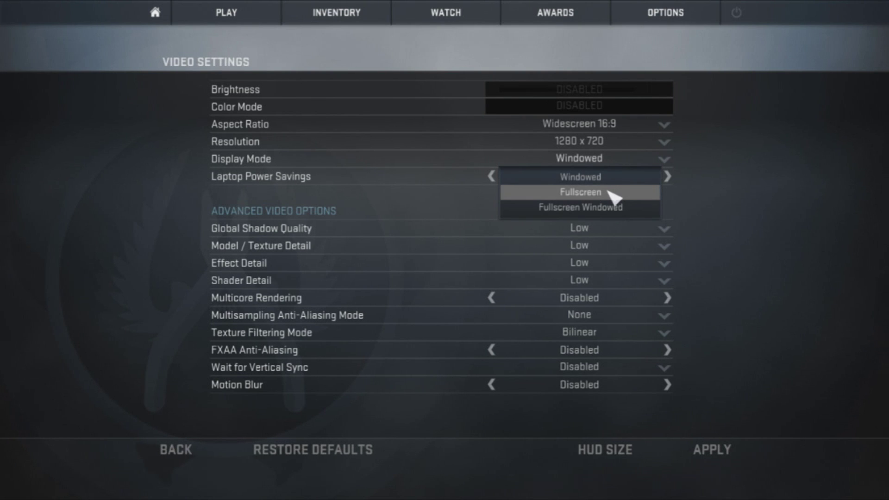
left_click(632, 159)
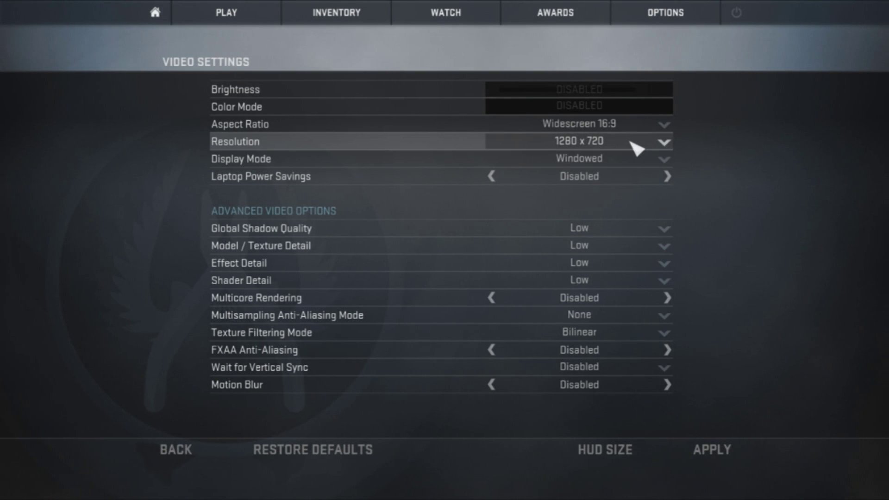
left_click(631, 142)
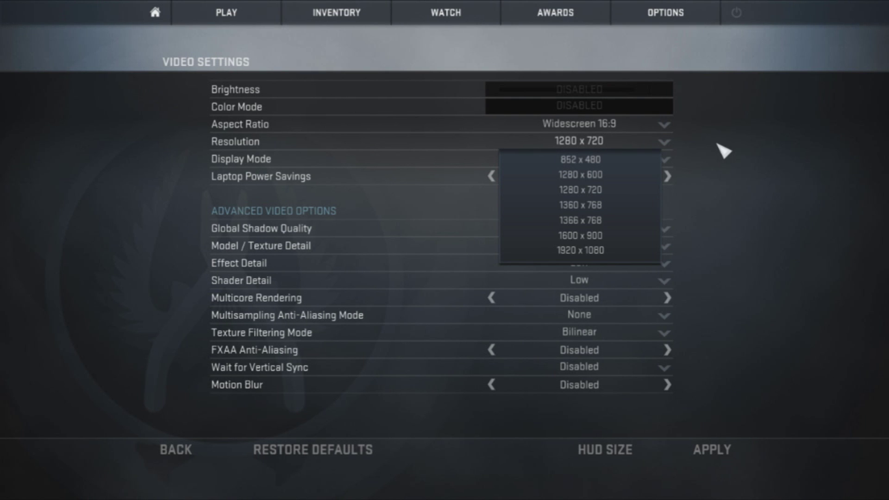
left_click(661, 143)
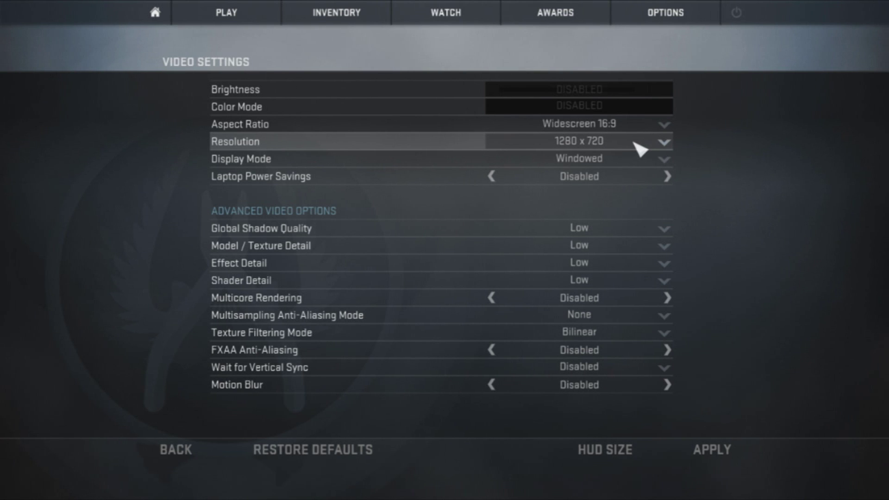
left_click(641, 149)
left_click(765, 159)
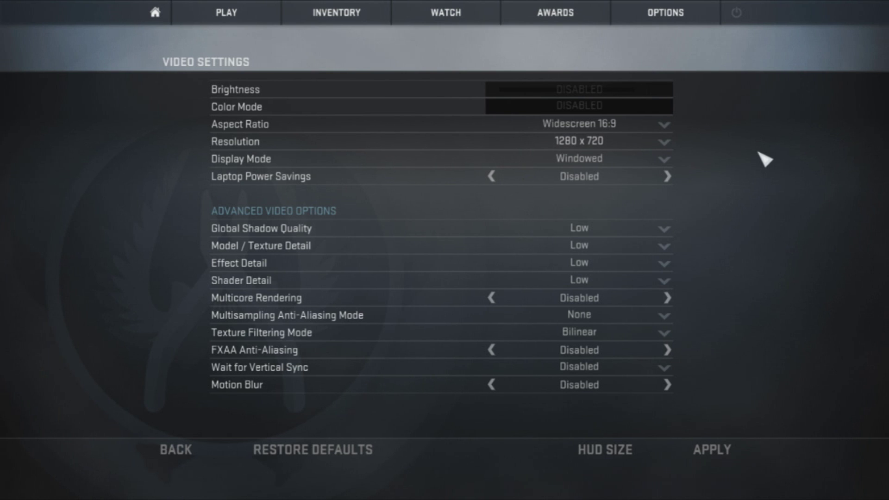
left_click(647, 160)
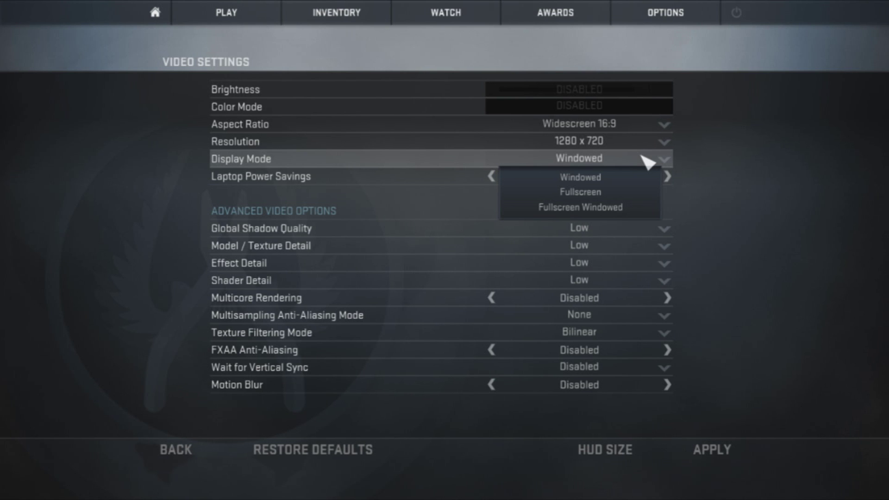
left_click(636, 239)
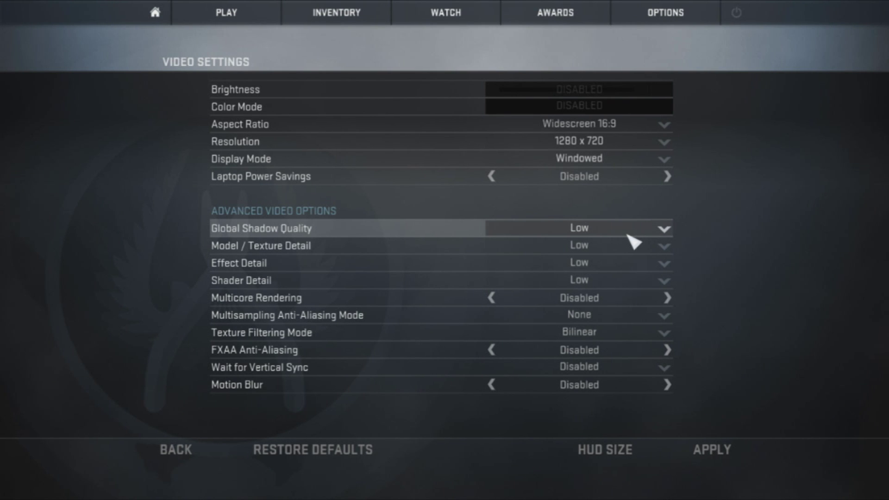
- Set Global Shadow Quality to Very Low and leave Effect Detail on Low
left_click(629, 235)
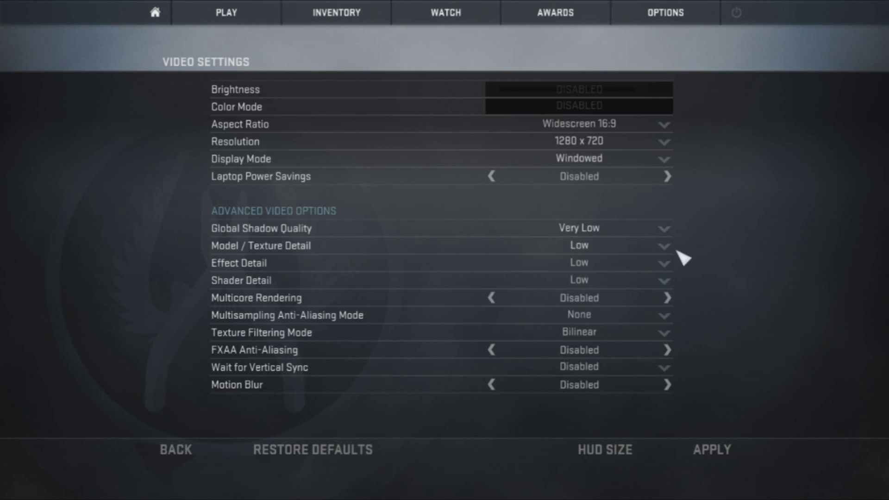
left_click(650, 263)
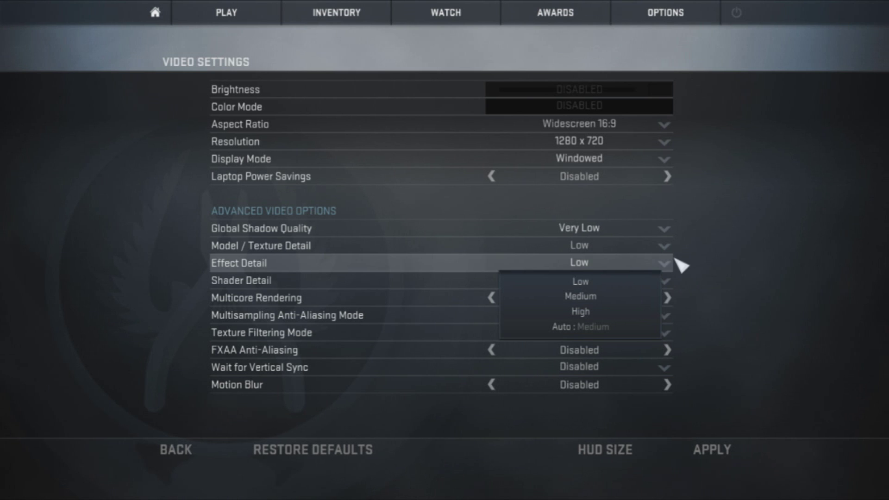
left_click(744, 251)
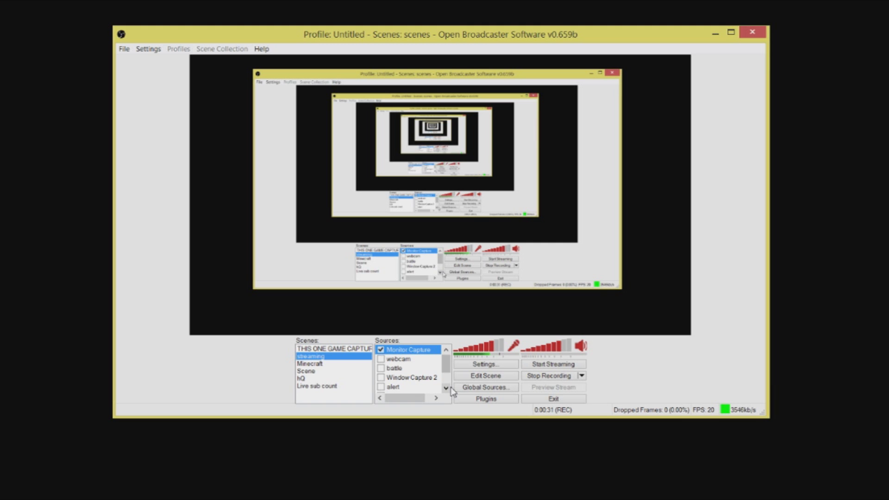
- Open OBS Settings, reposition the dialog, and show the Broadcast Settings page
left_click(494, 366)
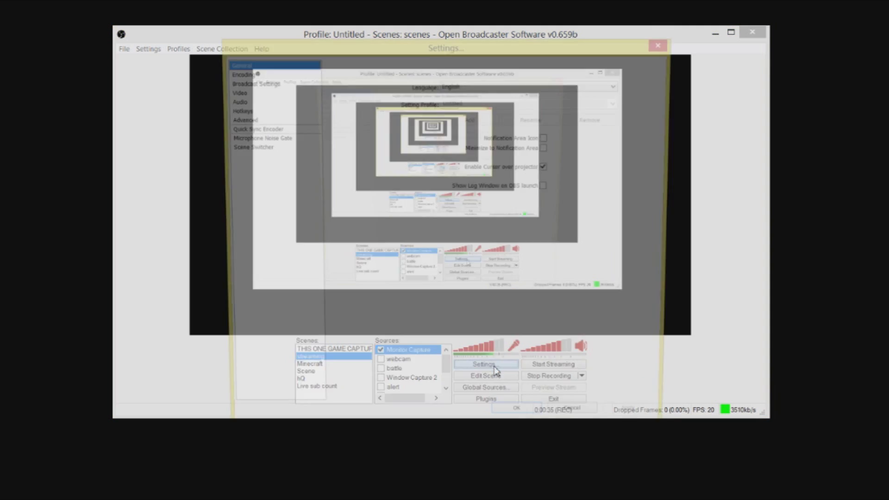
left_click_drag(448, 54, 412, 42)
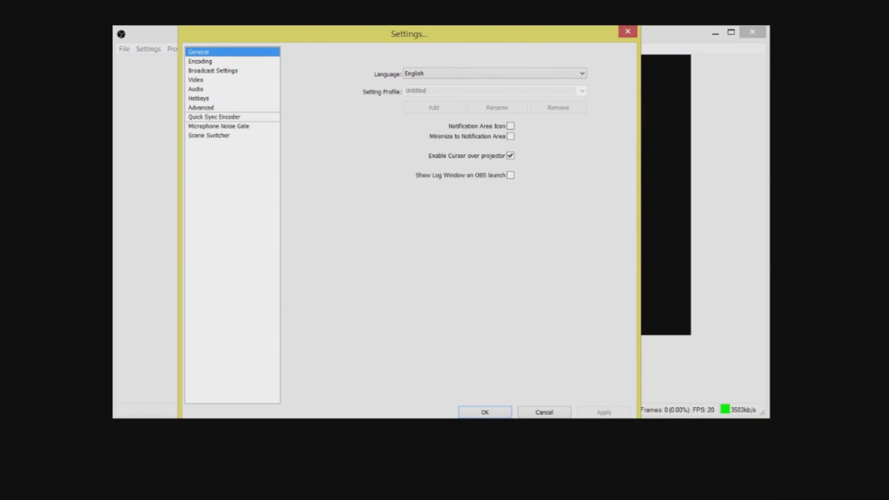
left_click_drag(448, 29, 498, 50)
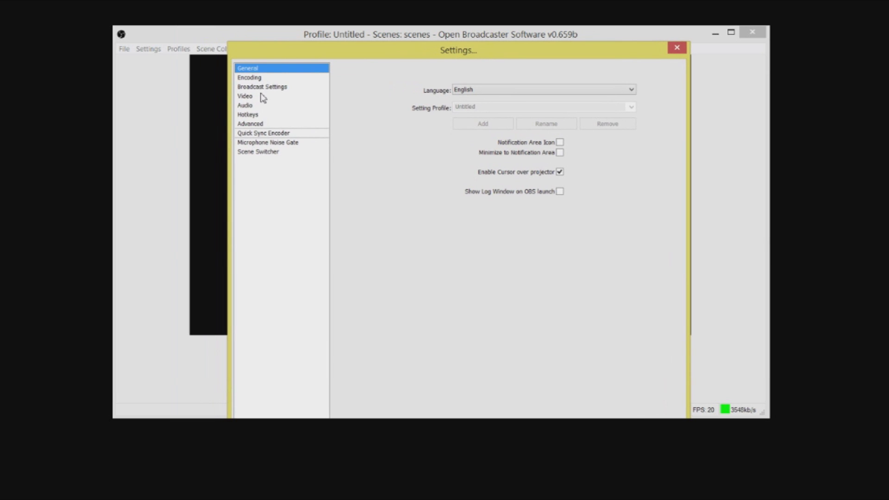
left_click(258, 78)
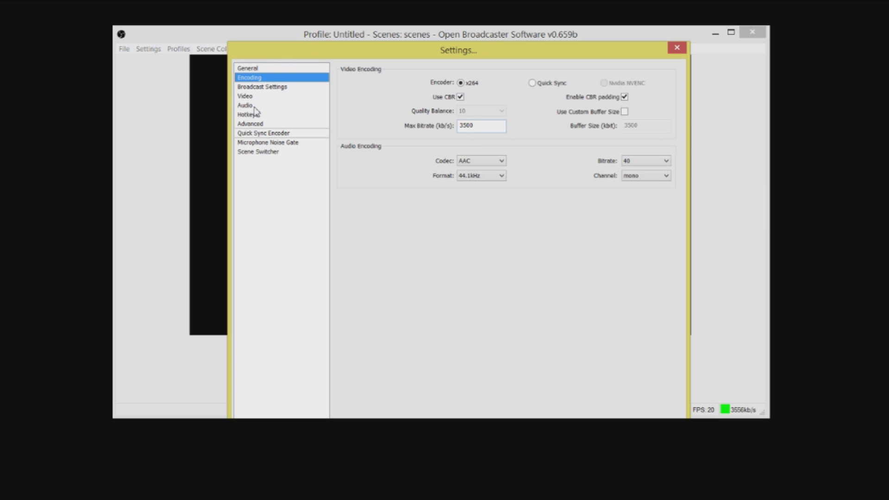
left_click(267, 88)
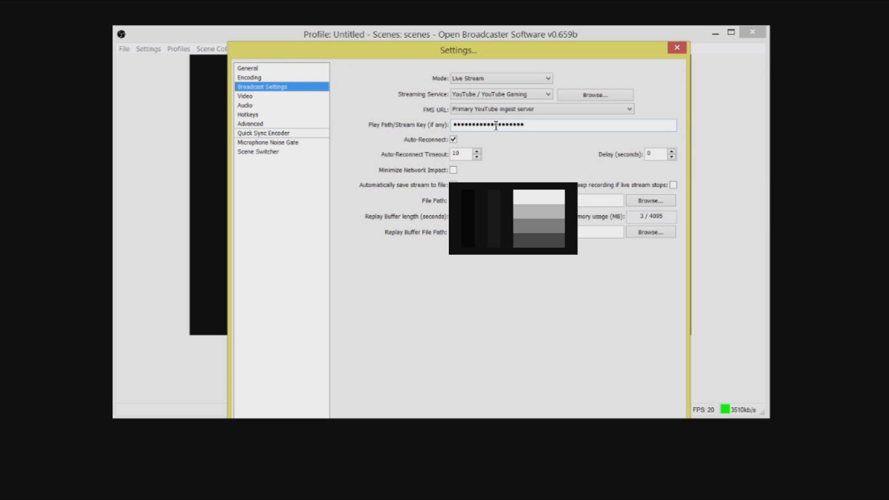
- Confirm the streaming service stays YouTube / YouTube Gaming after briefly browsing the Encoding and Video pages
left_click(478, 96)
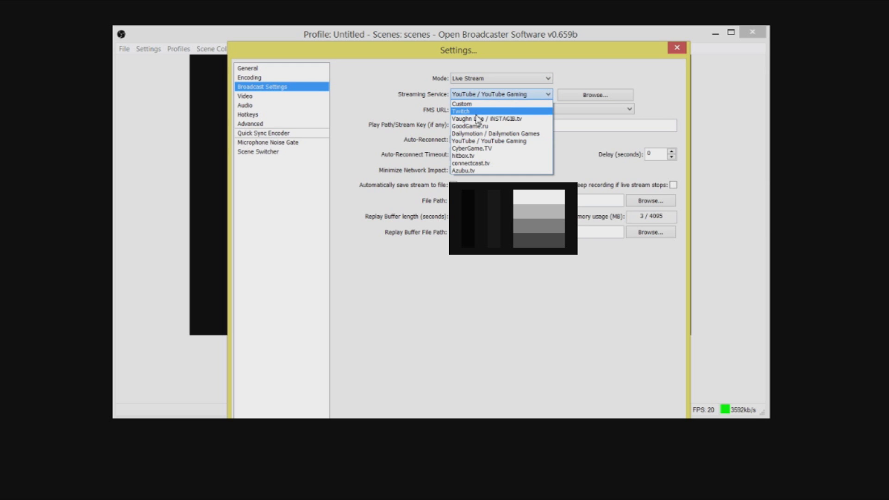
left_click(482, 96)
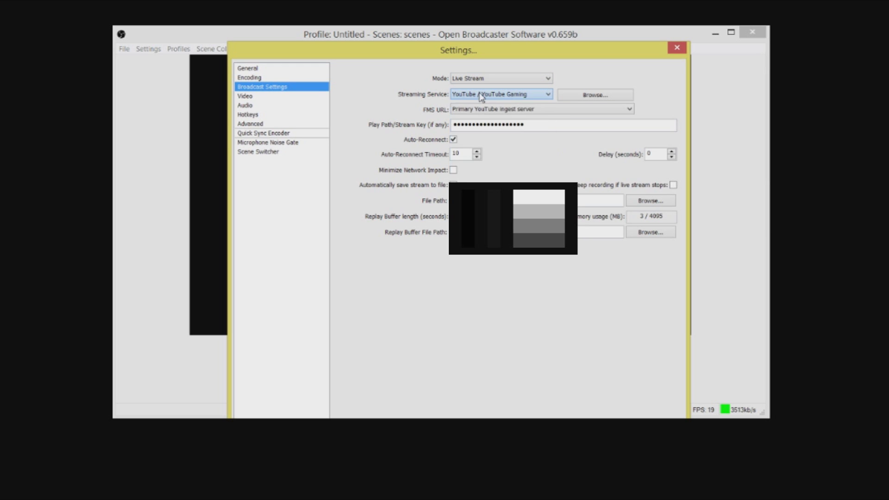
left_click(262, 77)
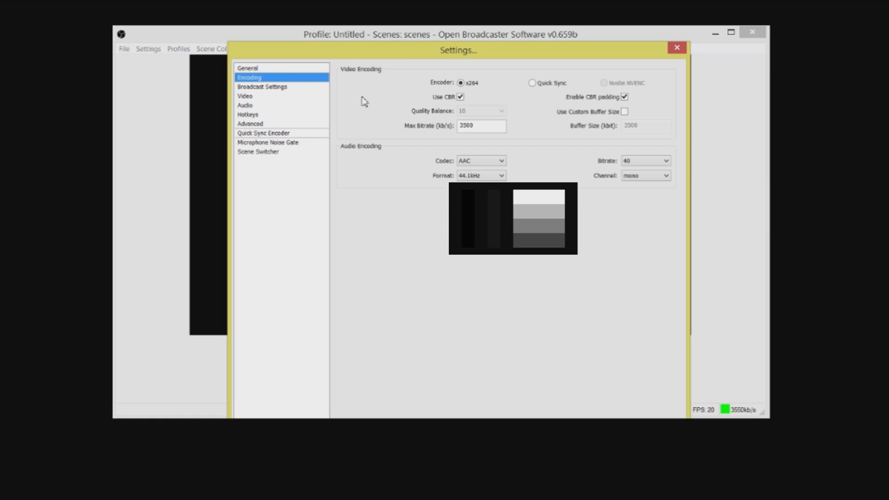
left_click(255, 105)
left_click(253, 96)
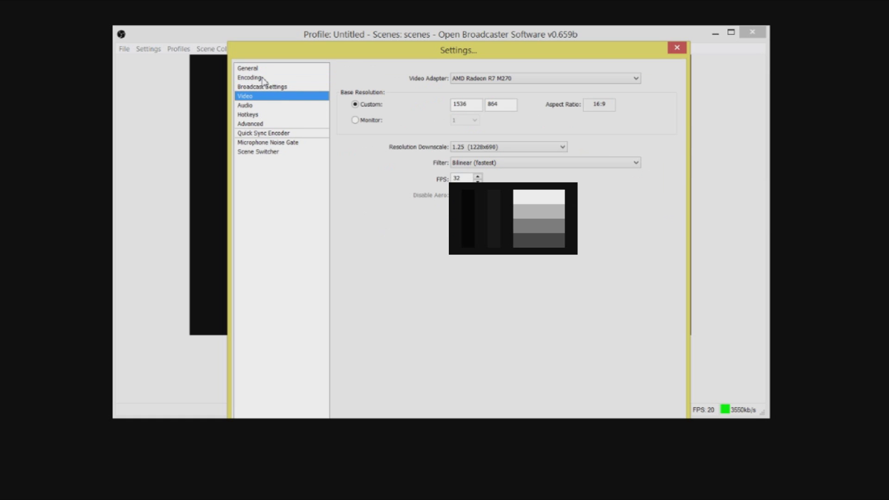
left_click(265, 87)
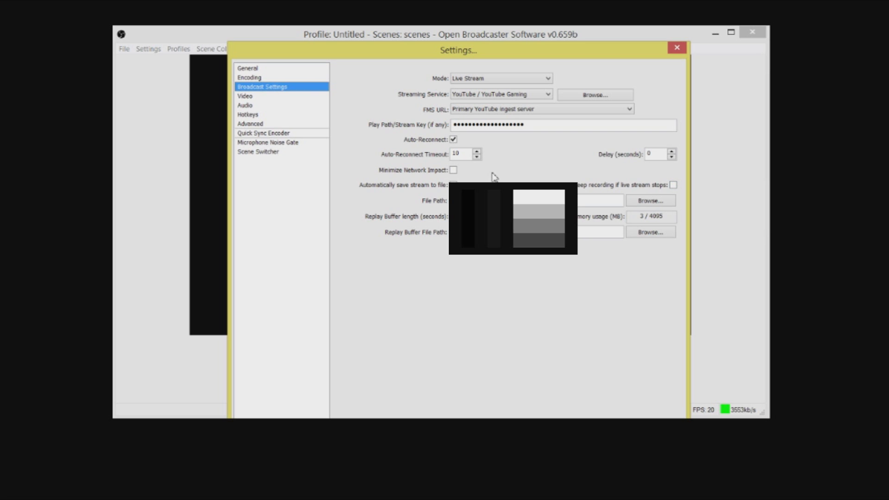
- Keep Live Stream mode and the YouTube / YouTube Gaming service, then go to the Video page
left_click(489, 80)
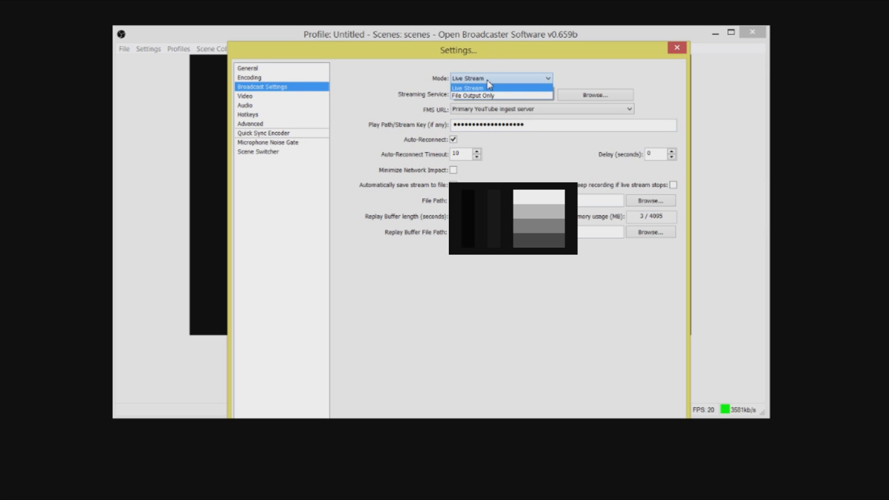
left_click(489, 83)
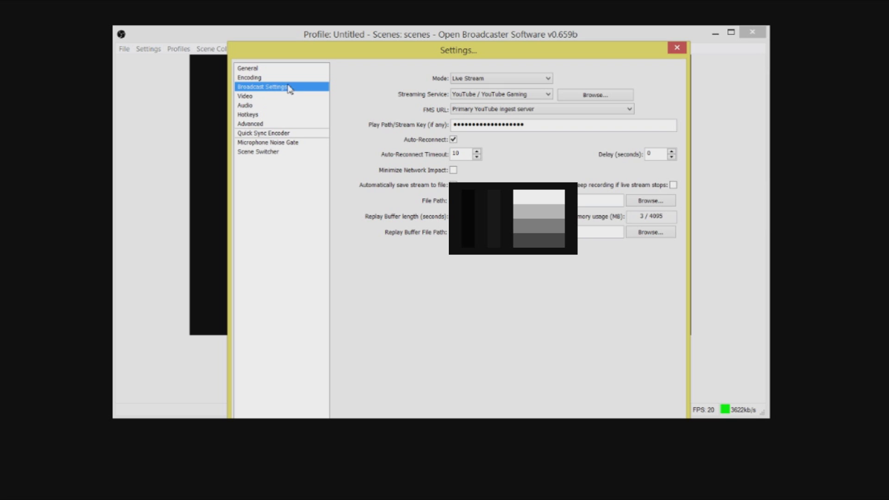
left_click(490, 95)
left_click(487, 95)
left_click(479, 78)
left_click(480, 81)
left_click(250, 97)
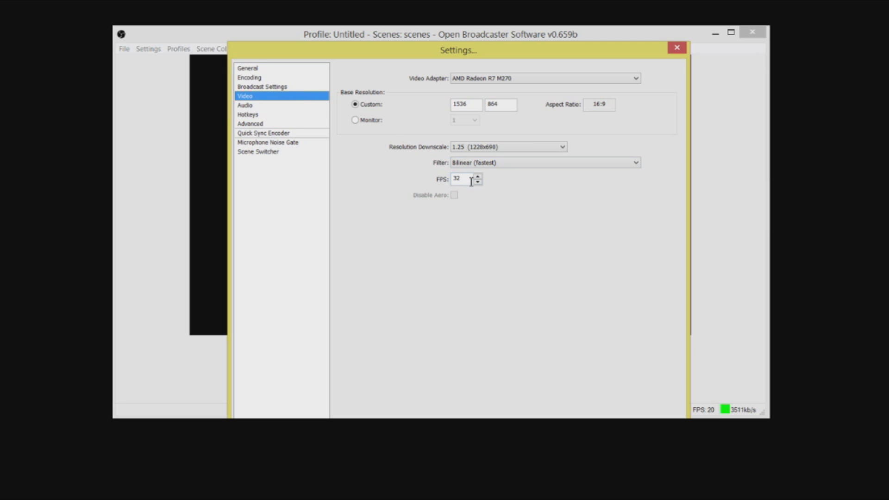
- Keep the 1.25 downscale and Bilinear (fastest) filter, and change FPS from 32 to 30
left_click(492, 148)
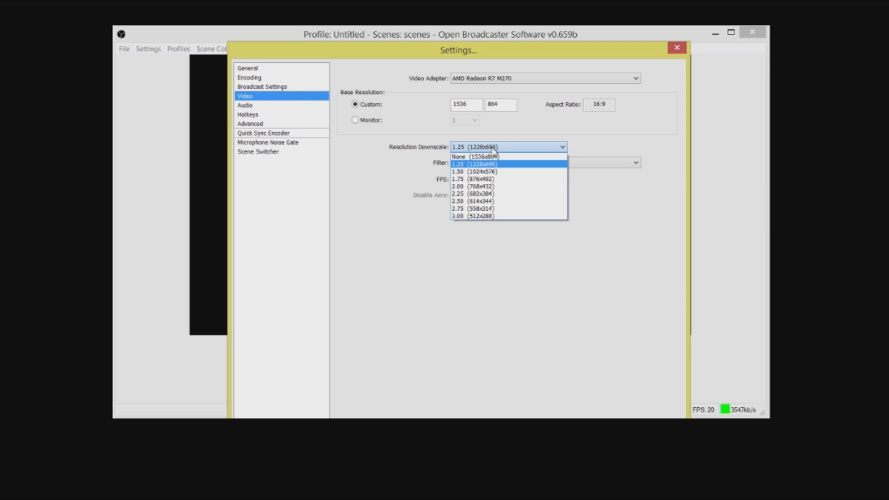
left_click(488, 158)
left_click(482, 163)
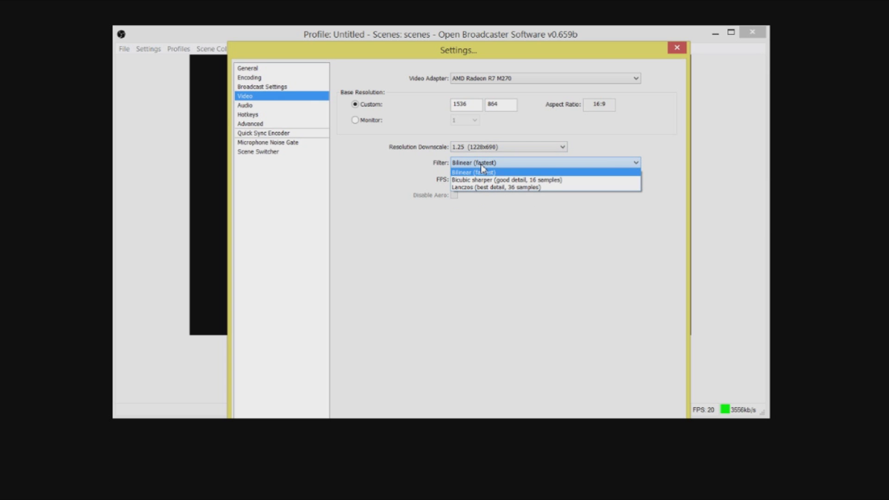
left_click(503, 165)
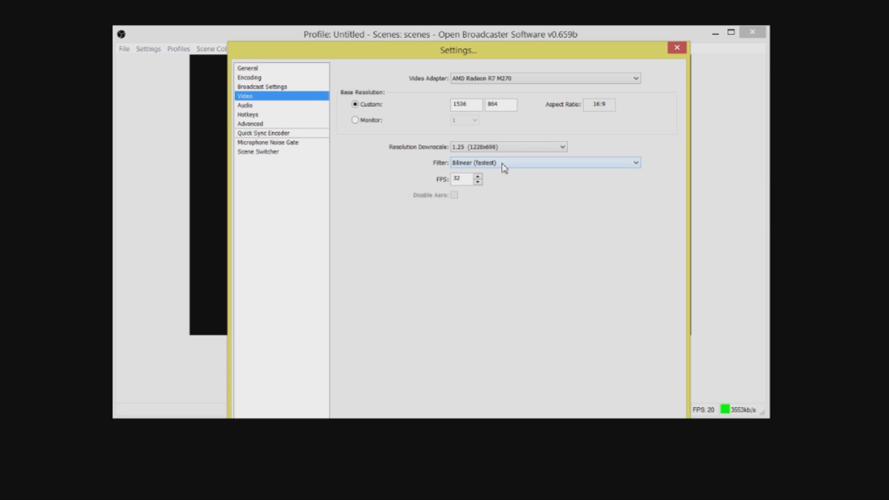
left_click_drag(470, 179, 439, 182)
type("30")
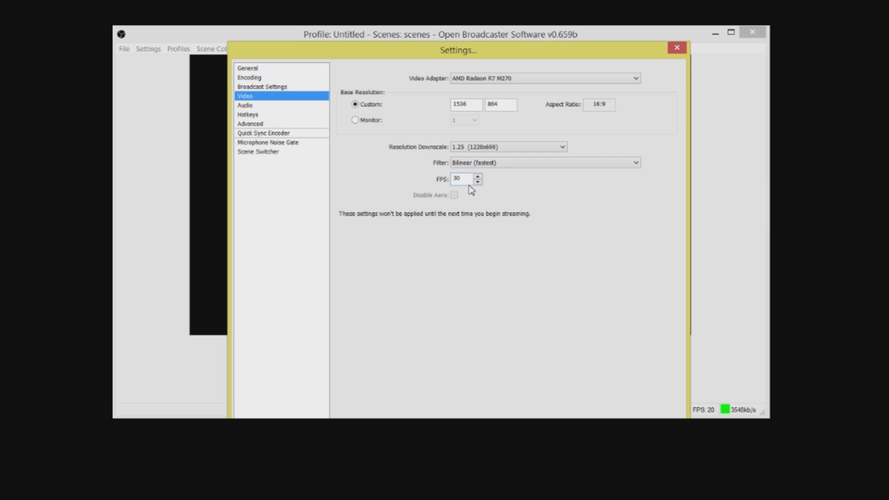
left_click_drag(467, 178, 422, 185)
- Try the 1.75 (876x492) downscale, then settle on 1.50 (1024x576)
left_click(465, 180)
left_click(483, 149)
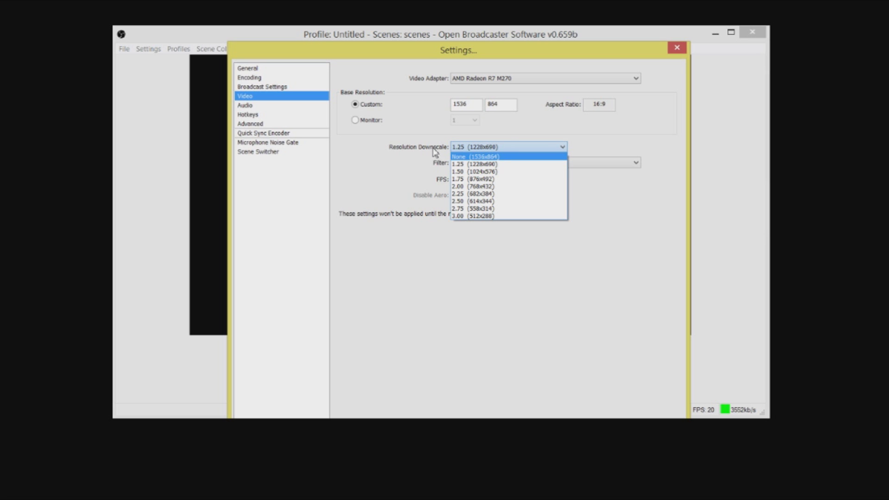
left_click(430, 109)
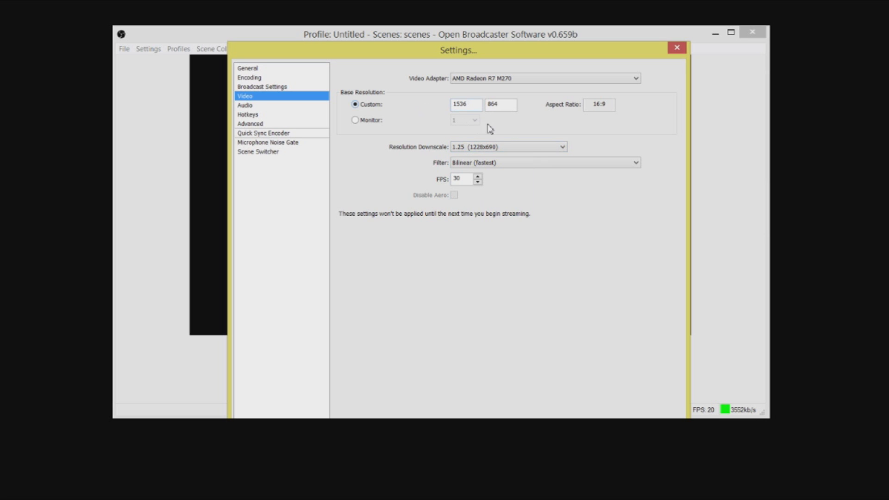
left_click(476, 148)
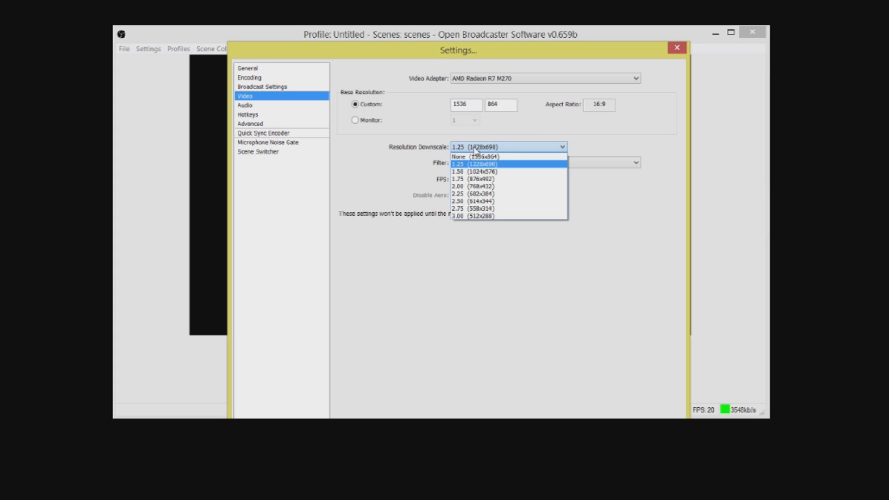
left_click(482, 148)
left_click(482, 147)
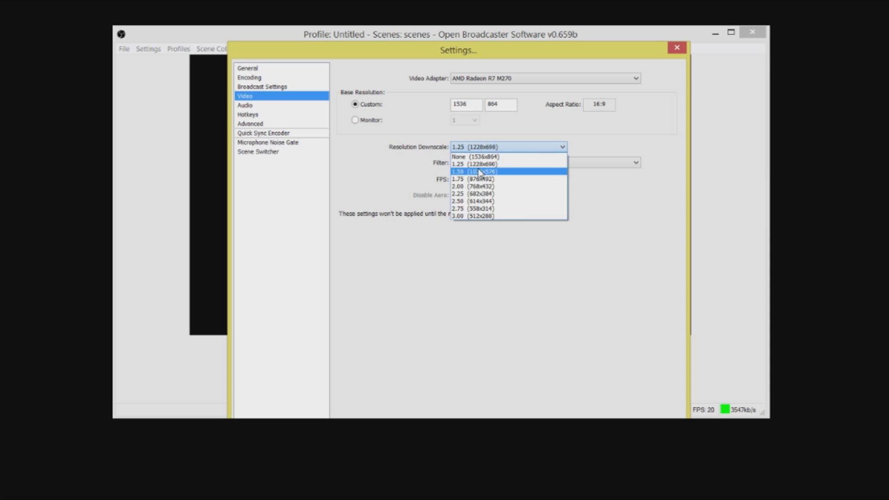
left_click(480, 172)
left_click(481, 147)
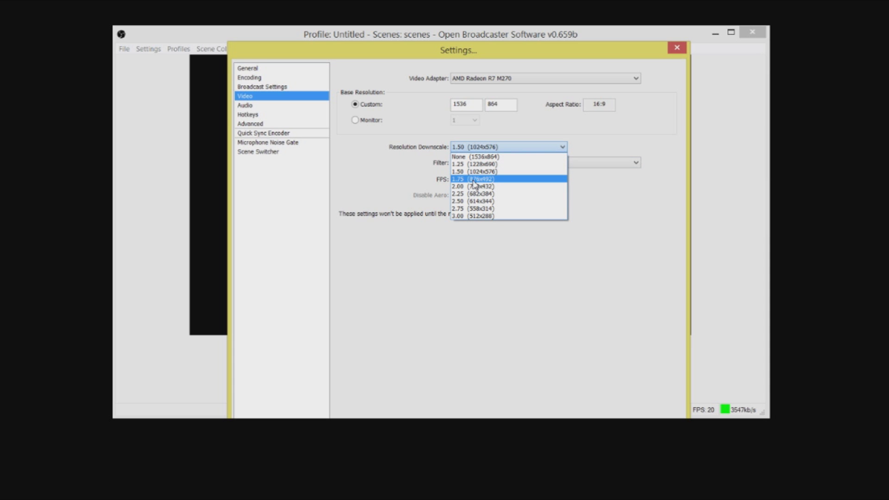
left_click(474, 180)
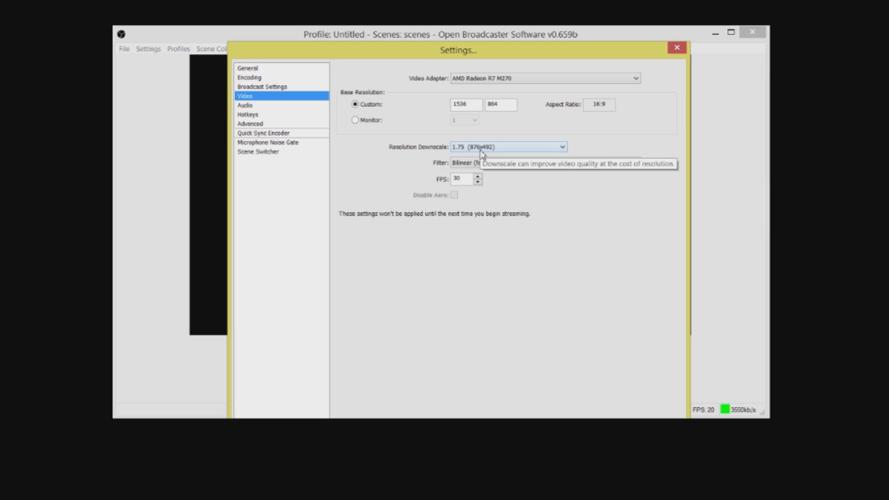
left_click(481, 154)
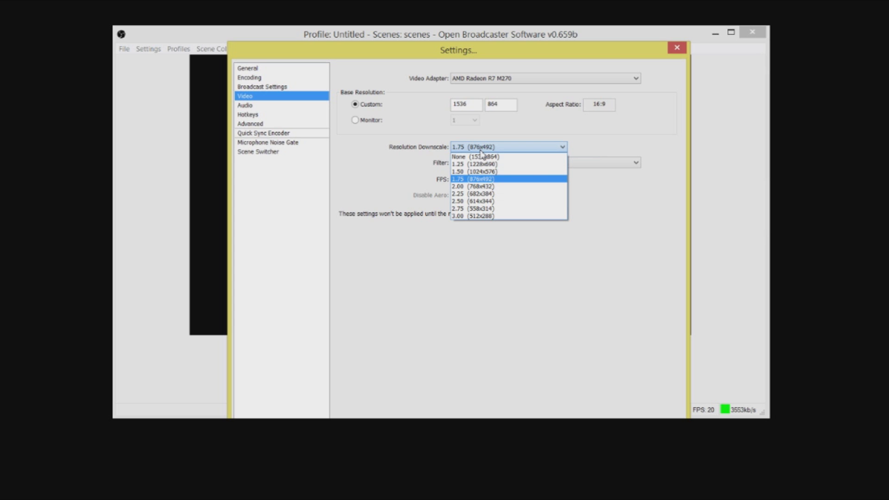
left_click(482, 172)
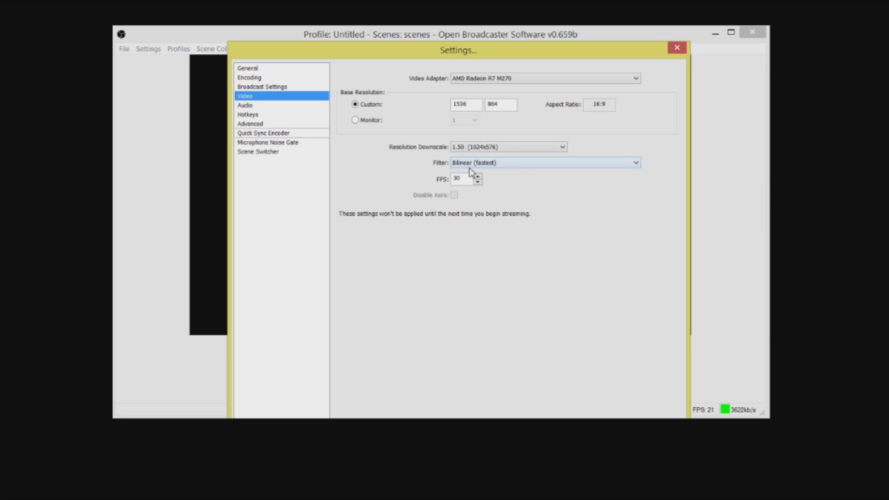
- Go to Encoding without applying pending settings and inspect the Max Bitrate of 3500
left_click(249, 77)
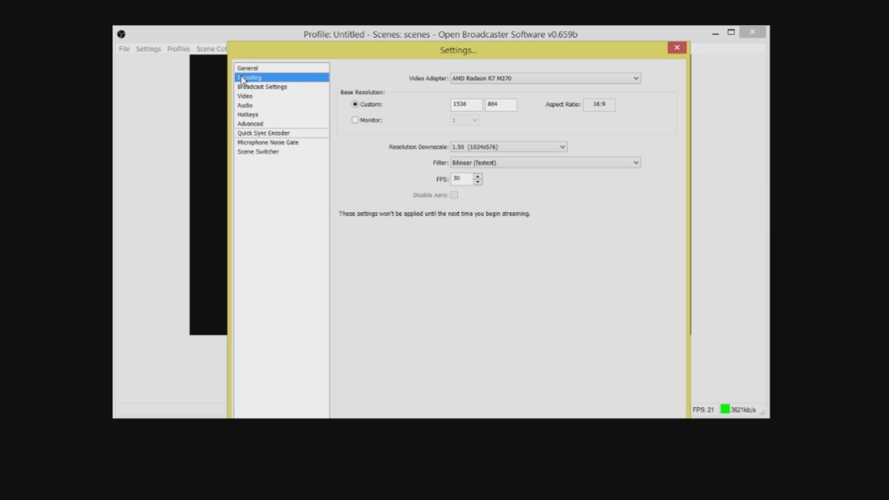
left_click(461, 283)
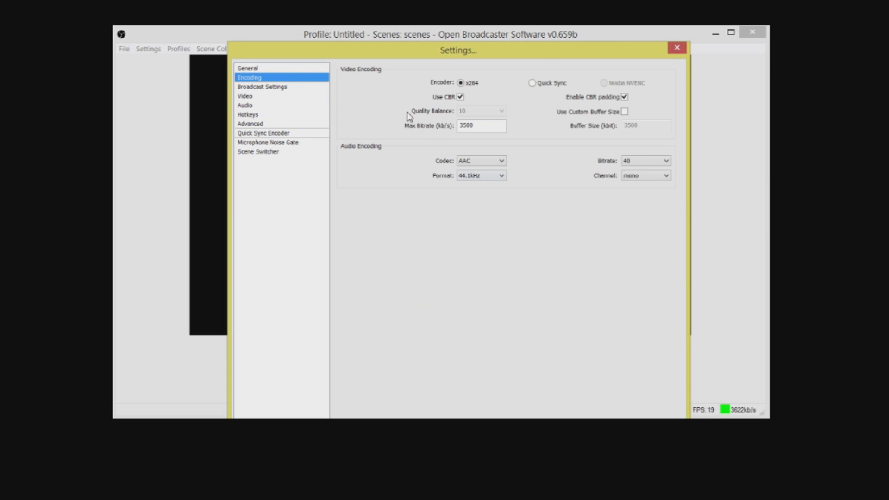
mouse_move(492, 131)
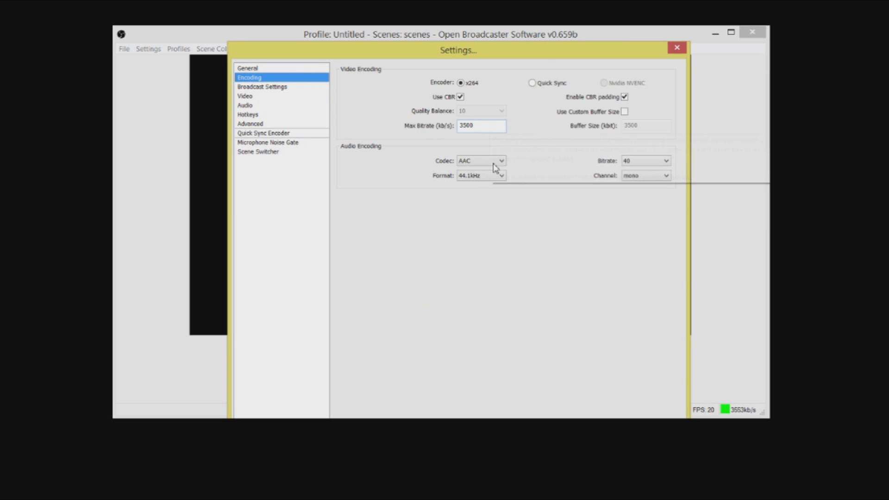
left_click_drag(496, 127, 454, 130)
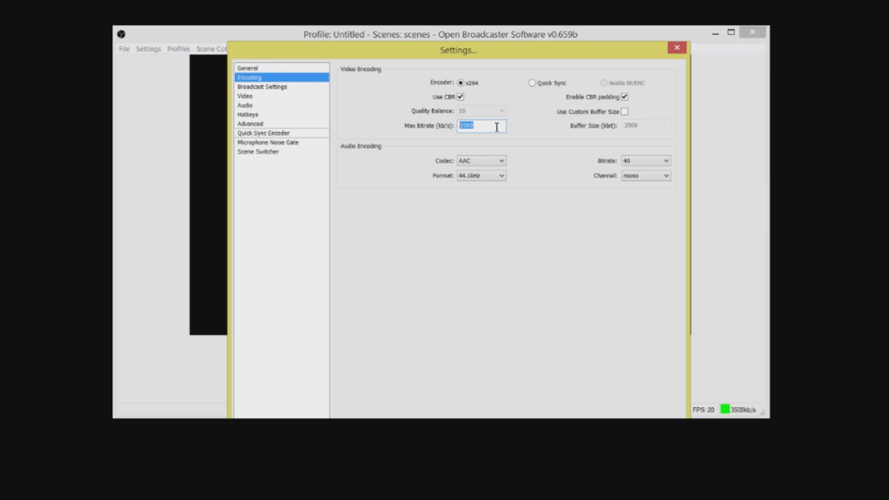
mouse_move(495, 127)
- Leave audio bitrate 40, 44.1kHz format and AAC codec unchanged, returning to Broadcast Settings
left_click(644, 163)
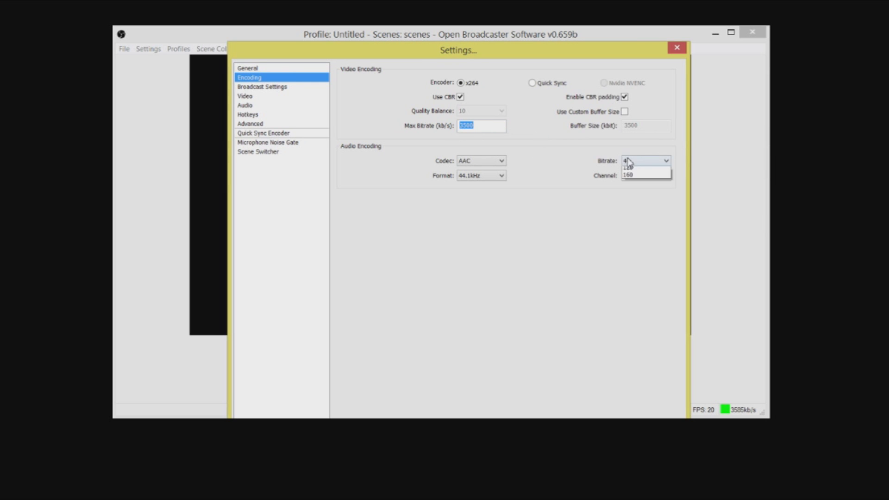
left_click(645, 165)
left_click(480, 177)
left_click(484, 181)
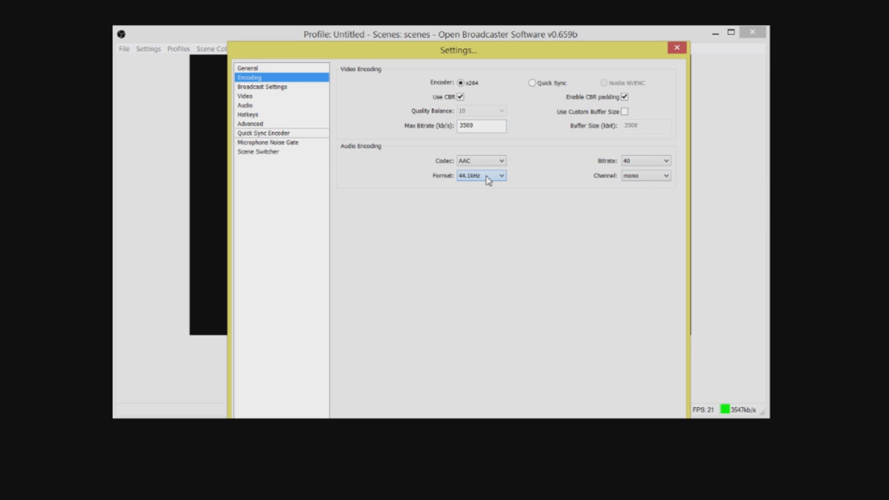
left_click(489, 162)
left_click(487, 162)
left_click(261, 68)
left_click(273, 88)
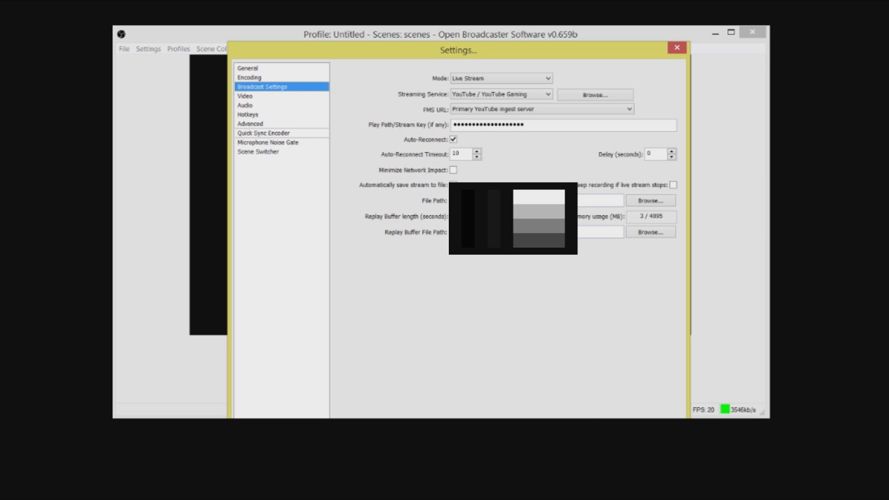
- Switch the OBS Settings page from Broadcast Settings to General
left_click(245, 69)
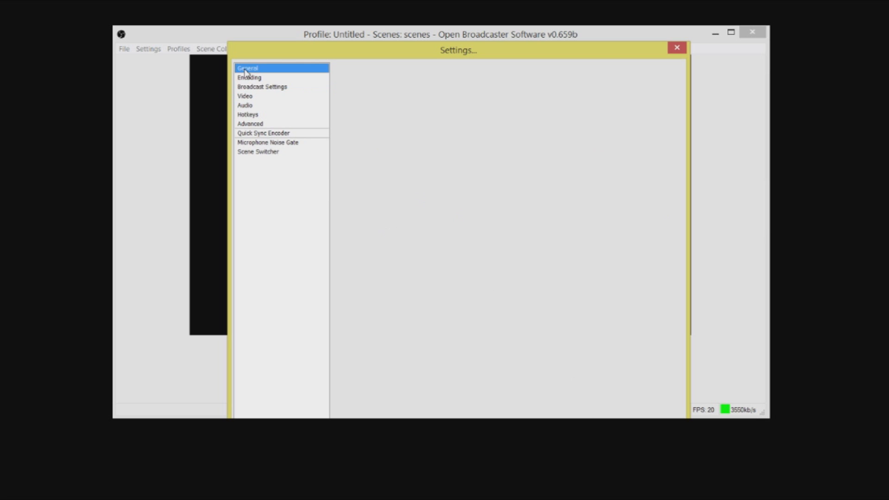